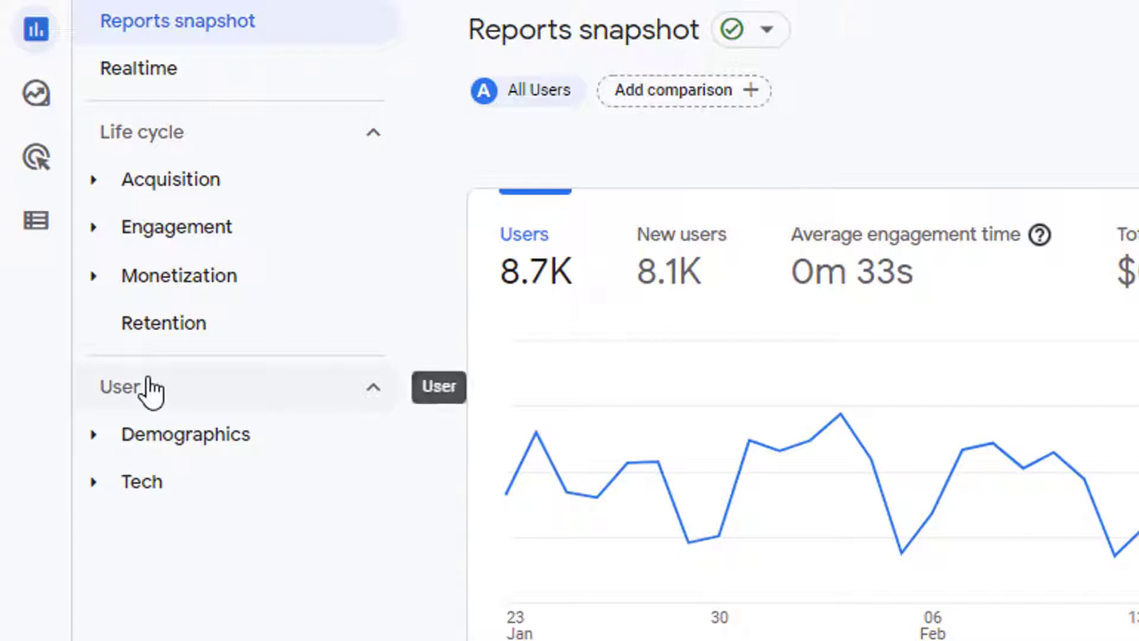
# Step: Expand the Acquisition reports group in the left navigation
pyautogui.click(106, 180)
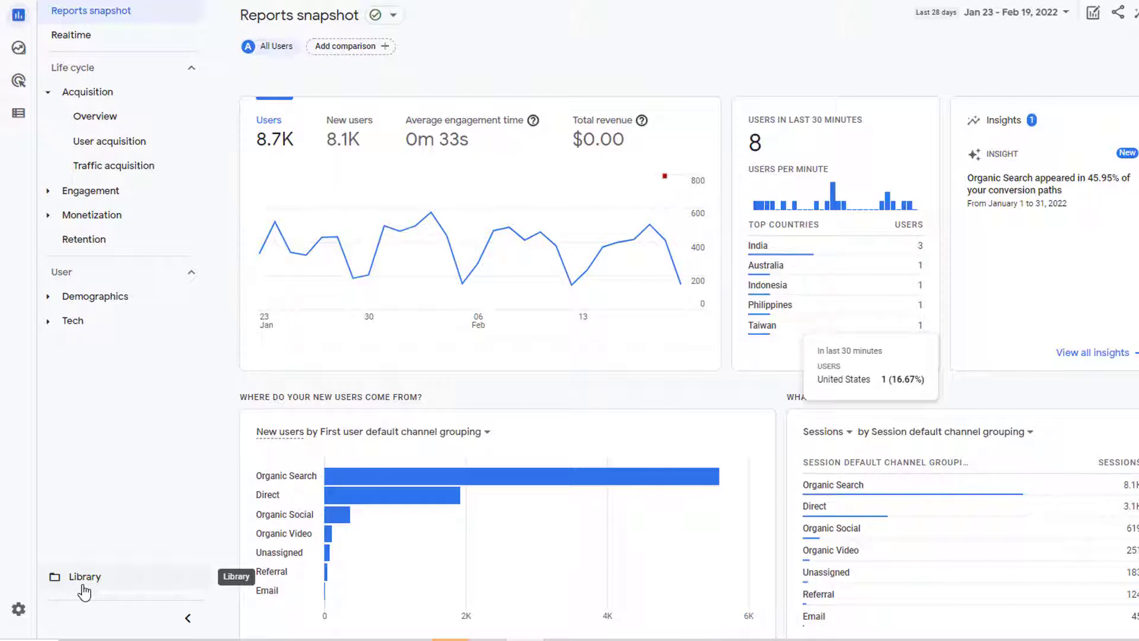
# Step: Open the Library and collapse the Acquisition group in the left nav
pyautogui.click(84, 591)
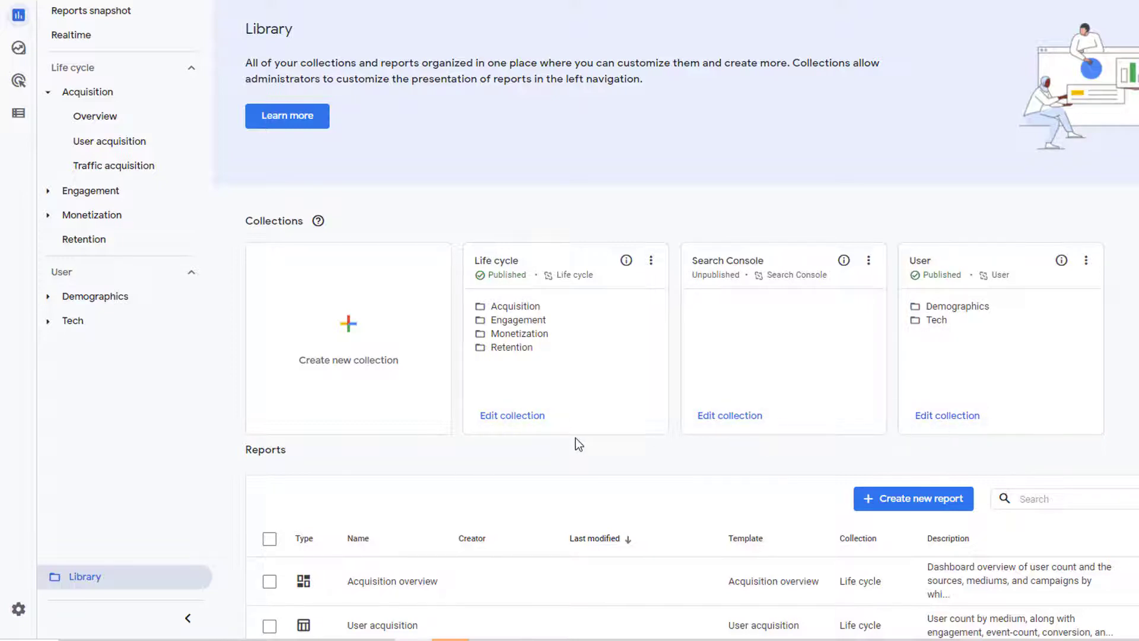
pyautogui.click(367, 372)
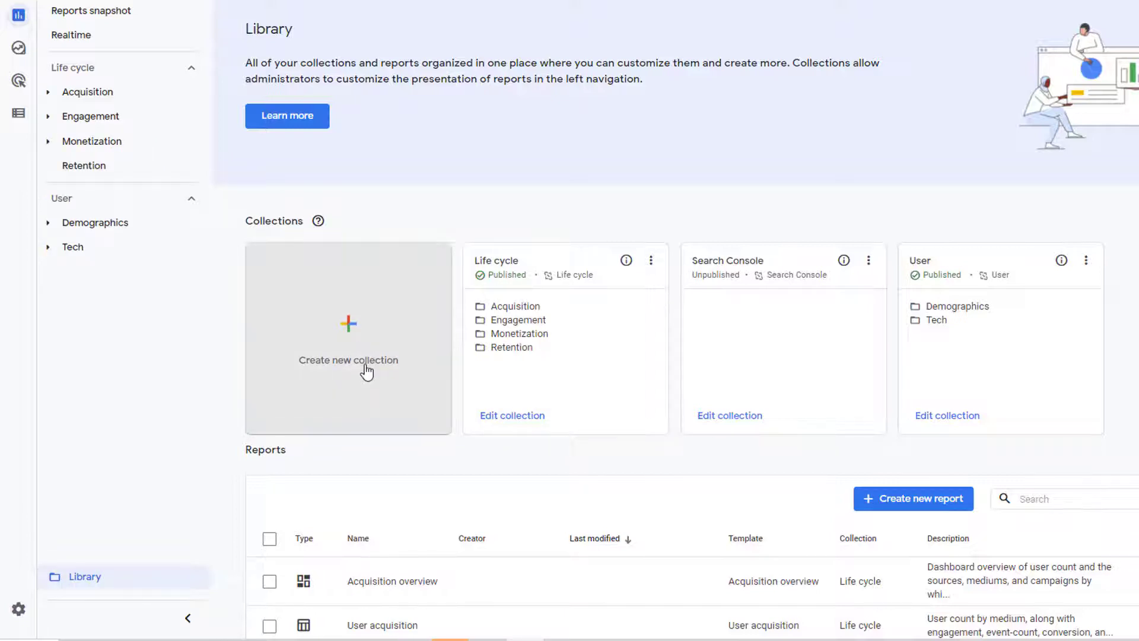
# Step: Start a new blank collection so an Untitled collection opens in the editor
pyautogui.click(367, 372)
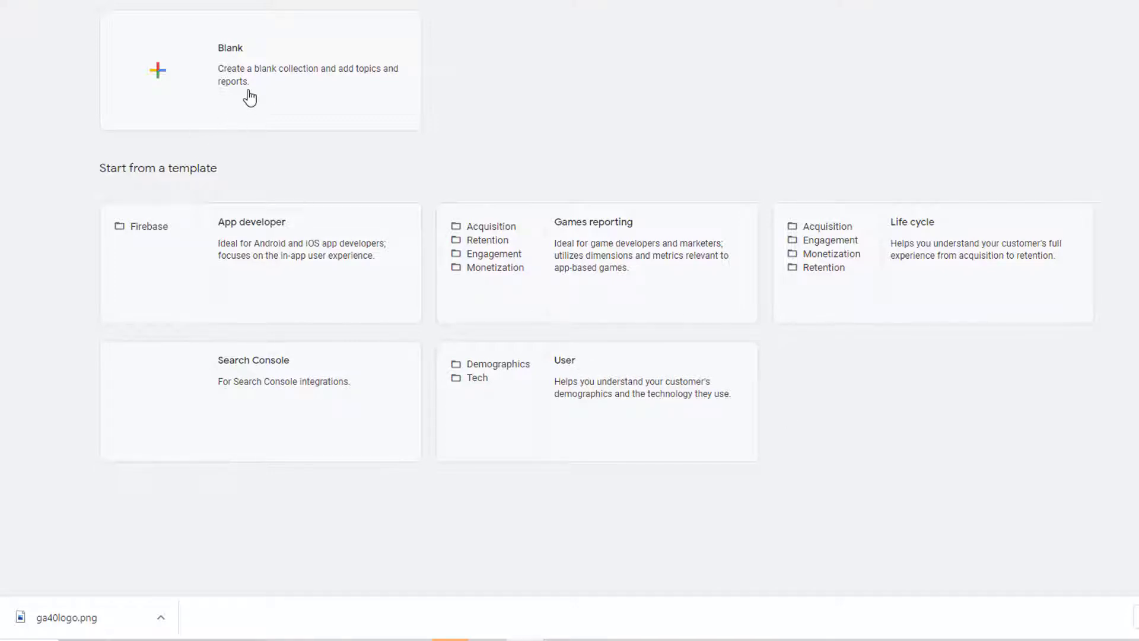
pyautogui.press('Escape')
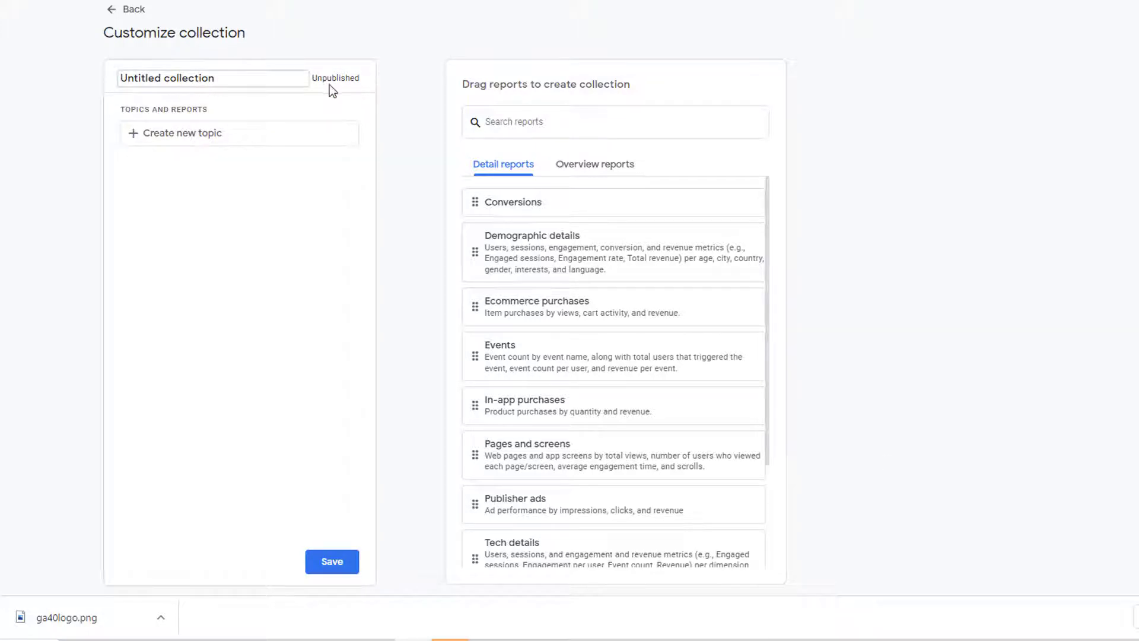
# Step: Rename the untitled collection to 'Anil collection'
pyautogui.click(246, 81)
pyautogui.hotkey('ctrl', 'a')
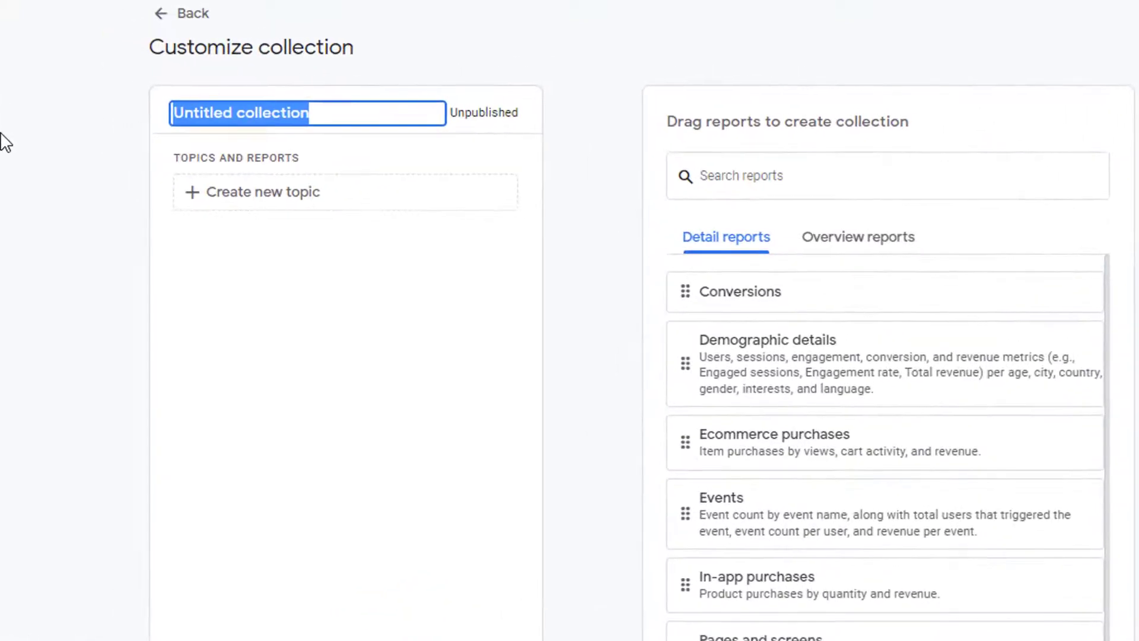
pyautogui.write('Anil collection')
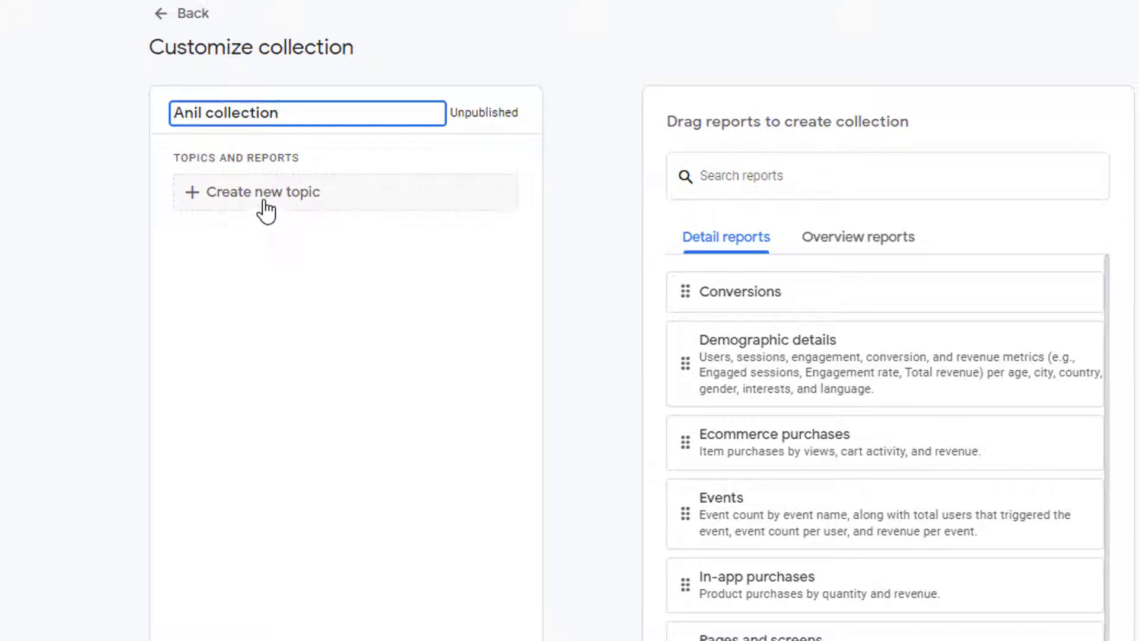
# Step: Create a new topic named 'Test By Anil' in the collection
pyautogui.click(240, 203)
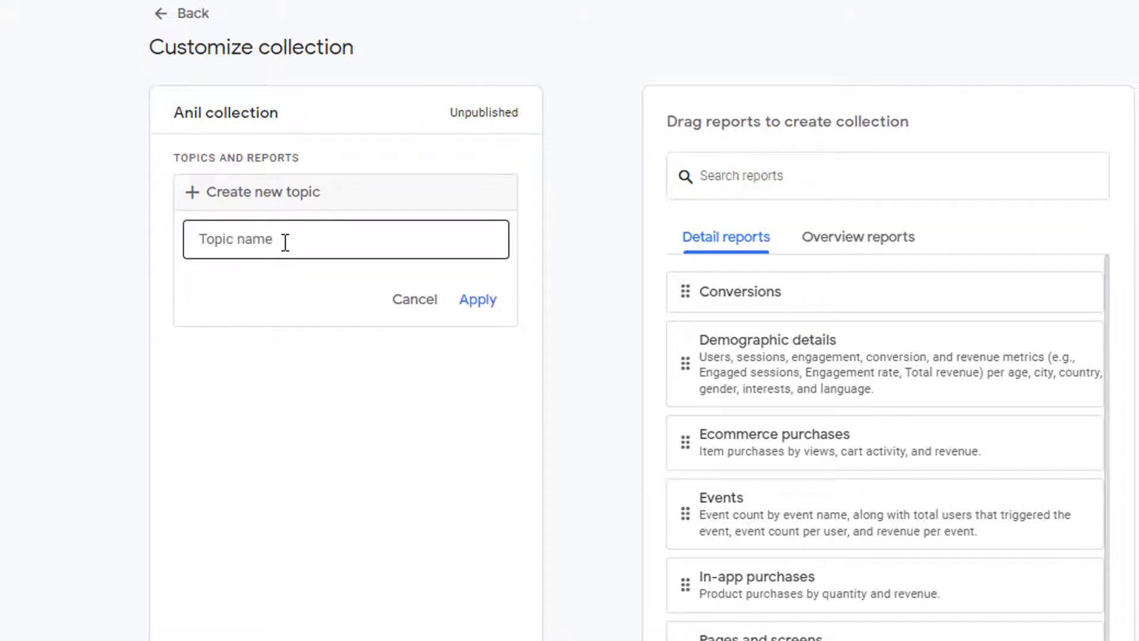
pyautogui.click(286, 243)
pyautogui.write('Test')
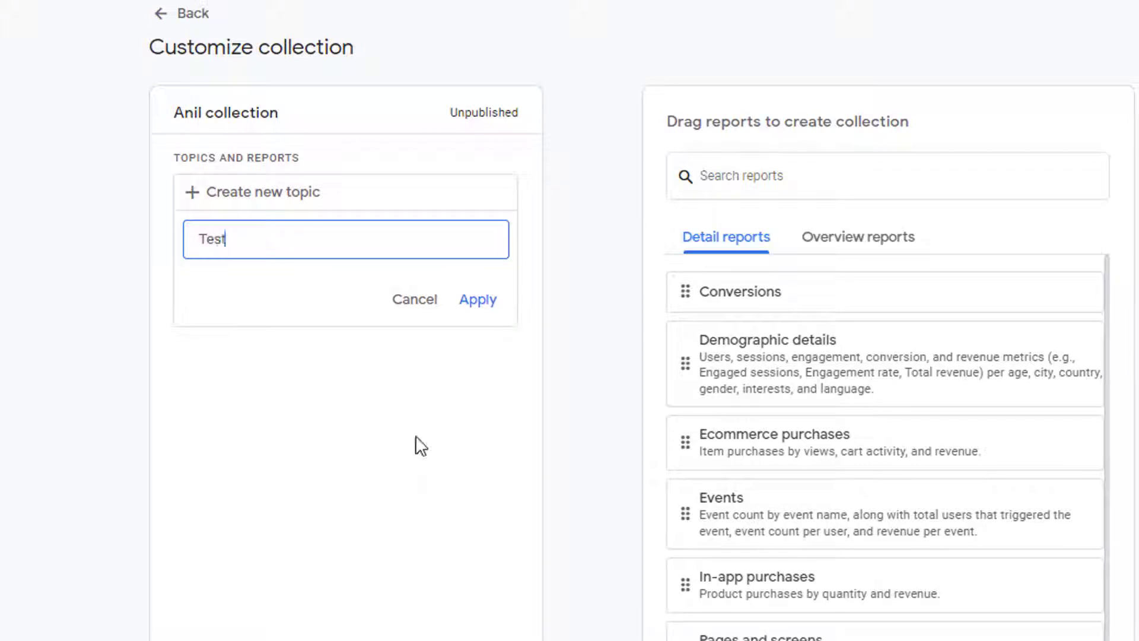
pyautogui.write(' By Anil')
pyautogui.click(476, 301)
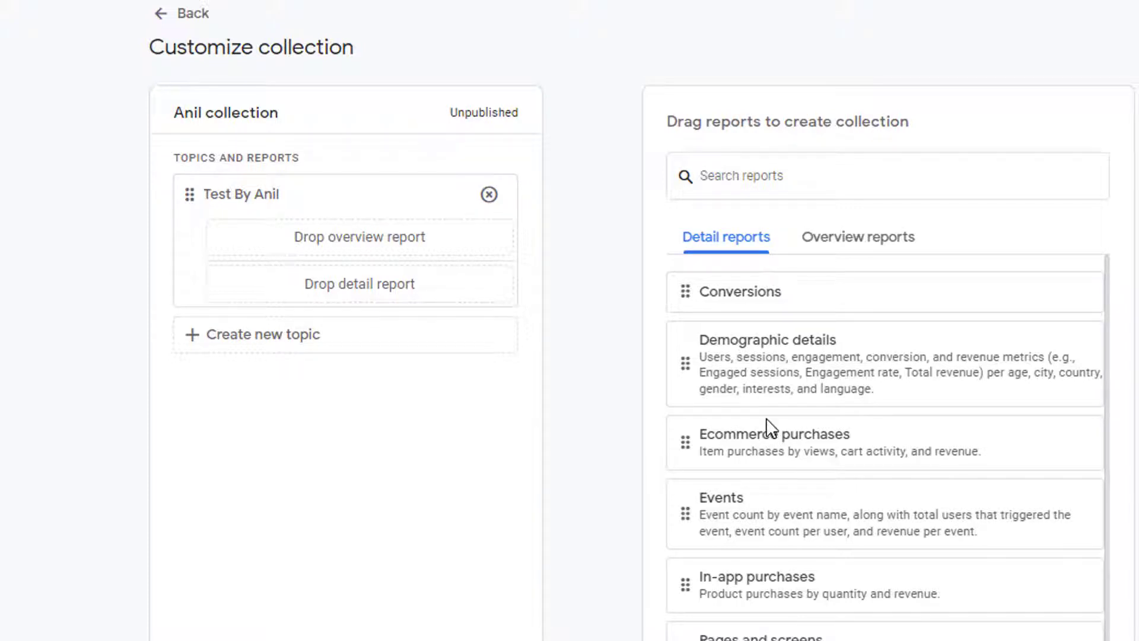
# Step: Drag Acquisition overview from the Overview reports list into the topic's overview slot
pyautogui.click(849, 244)
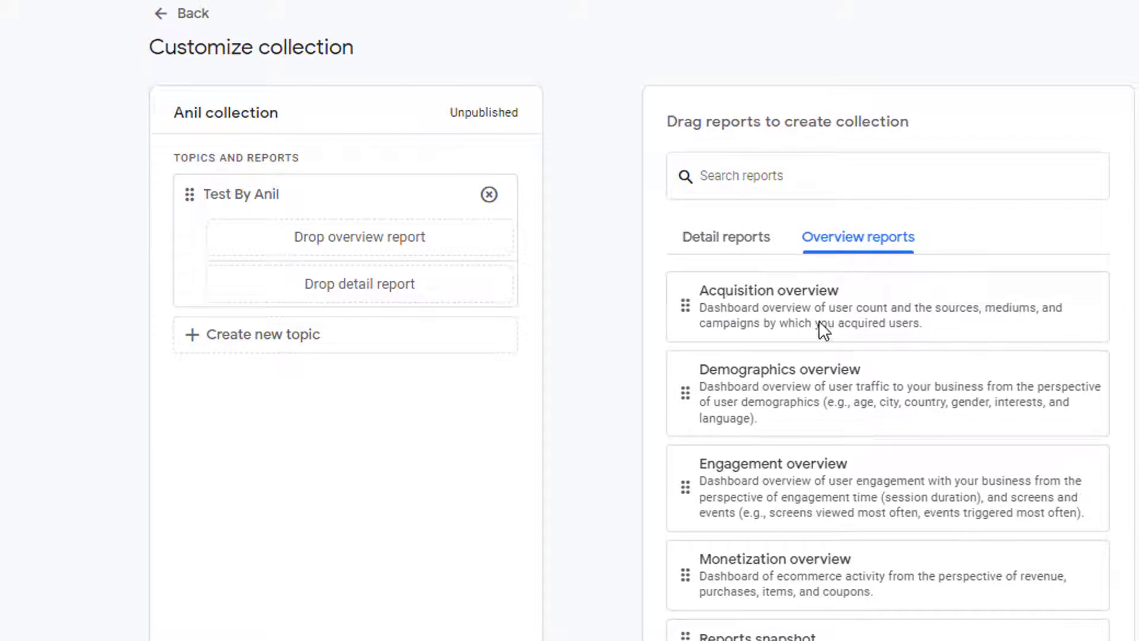
pyautogui.moveTo(754, 314); pyautogui.dragTo(265, 280)
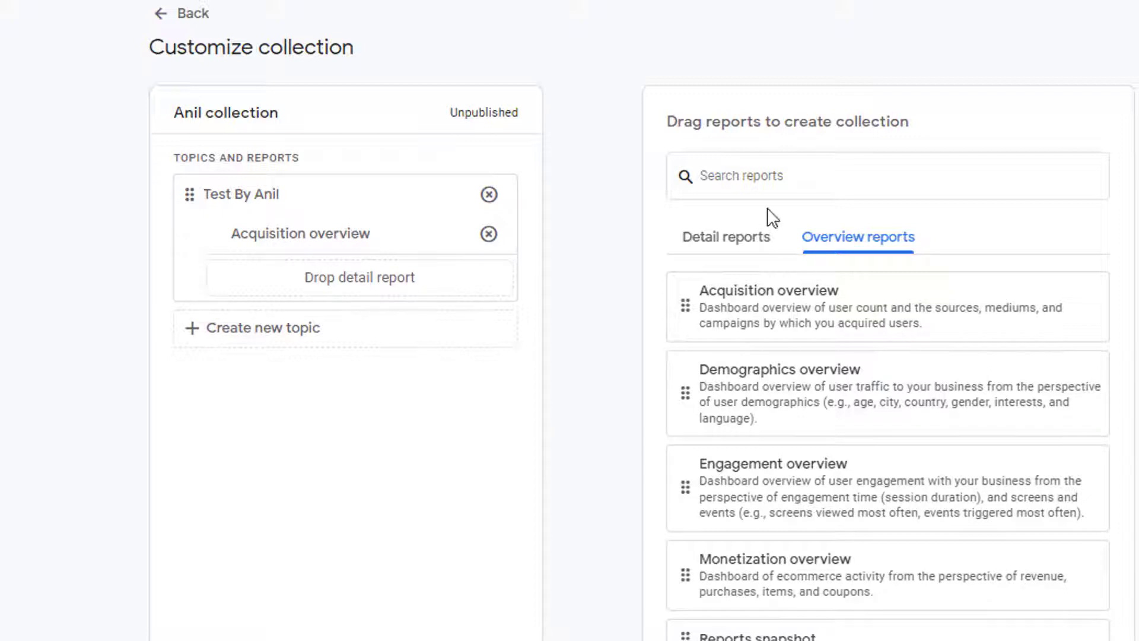
# Step: Search reports for 'pages' and add Pages and screens as the topic's detail report
pyautogui.click(769, 178)
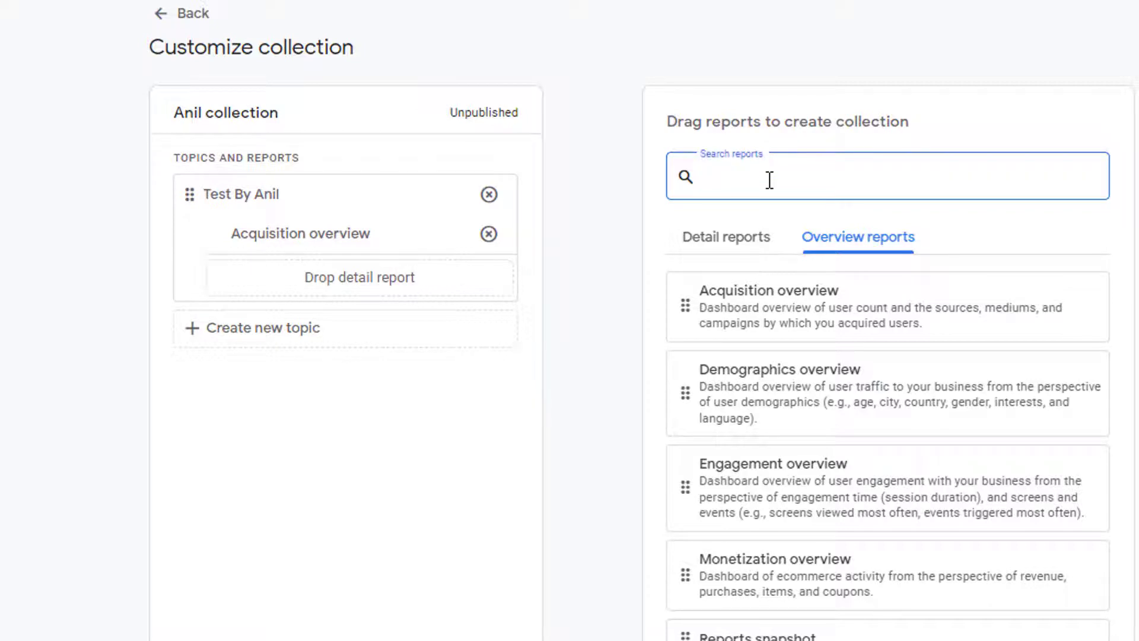
pyautogui.write('pages')
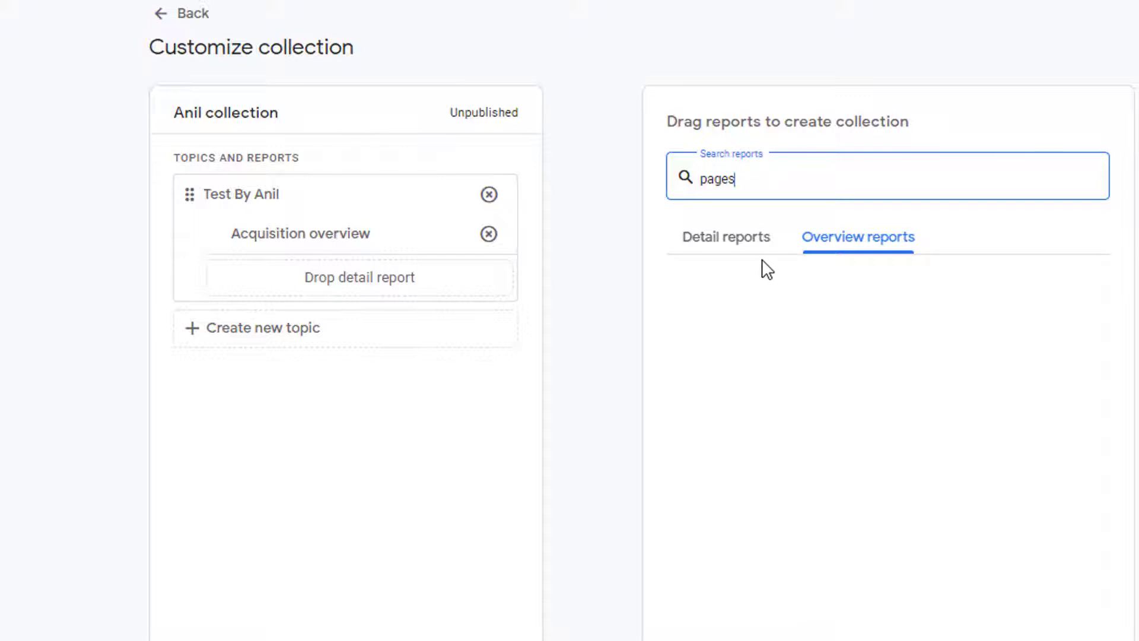
pyautogui.click(810, 222)
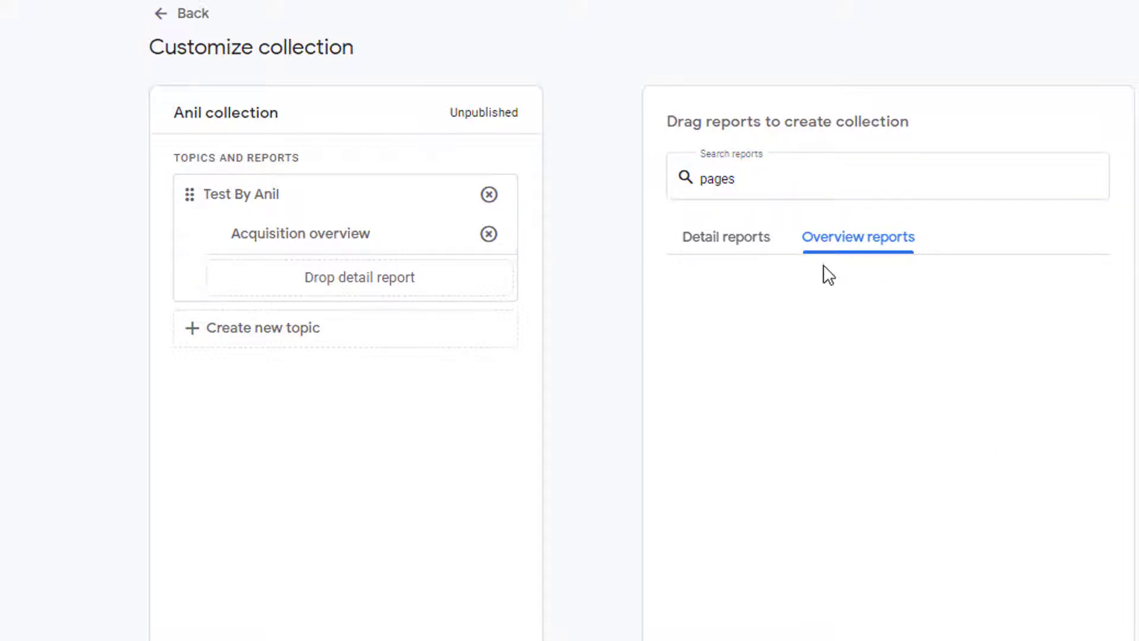
pyautogui.click(739, 257)
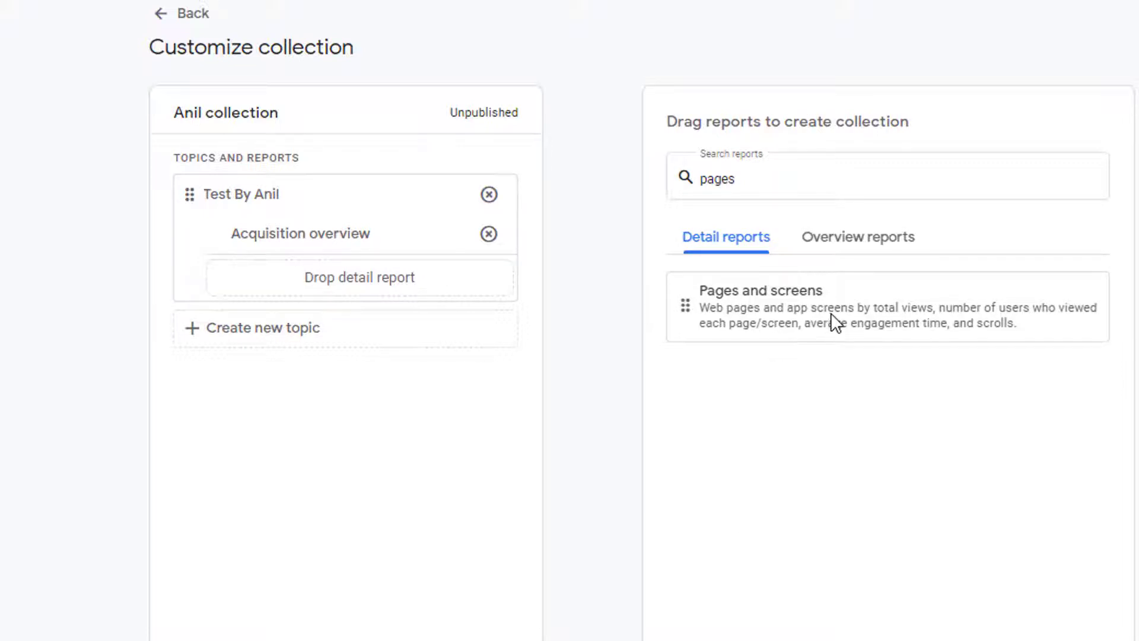
pyautogui.moveTo(829, 313); pyautogui.dragTo(368, 287)
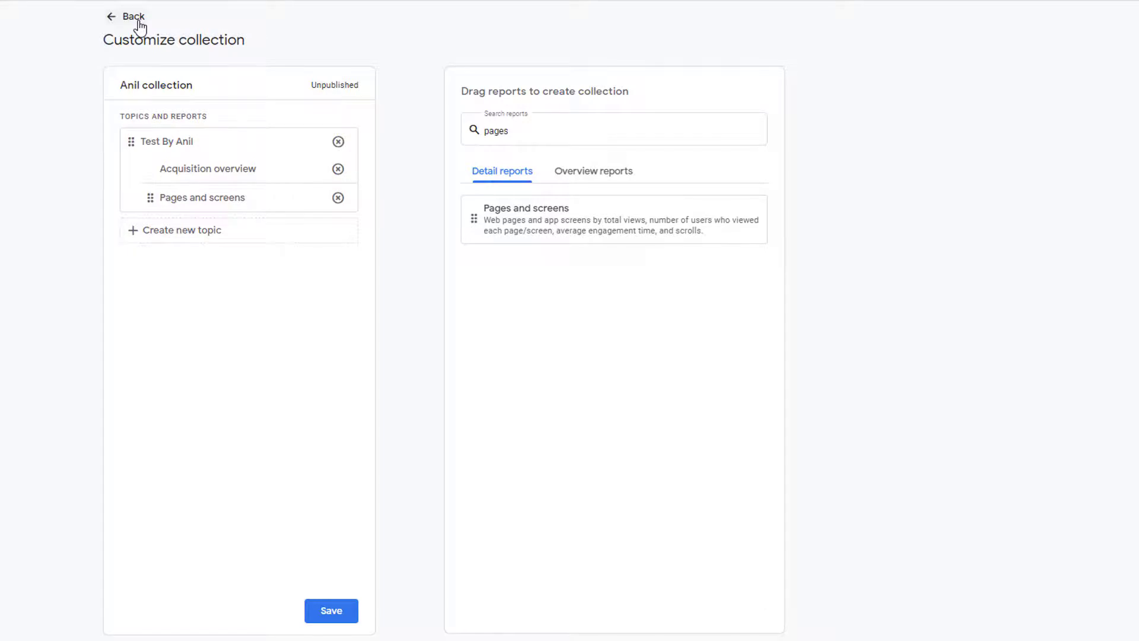
# Step: Publish 'Anil collection' from the Library and expand its Test By Anil topic in the nav
pyautogui.click(138, 21)
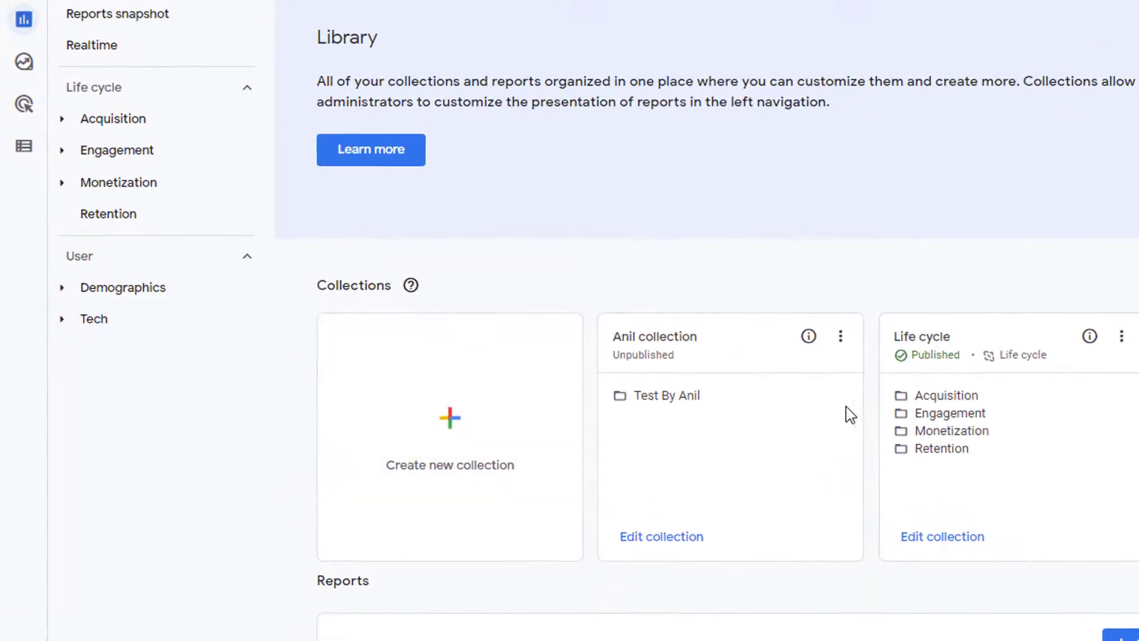
pyautogui.click(842, 339)
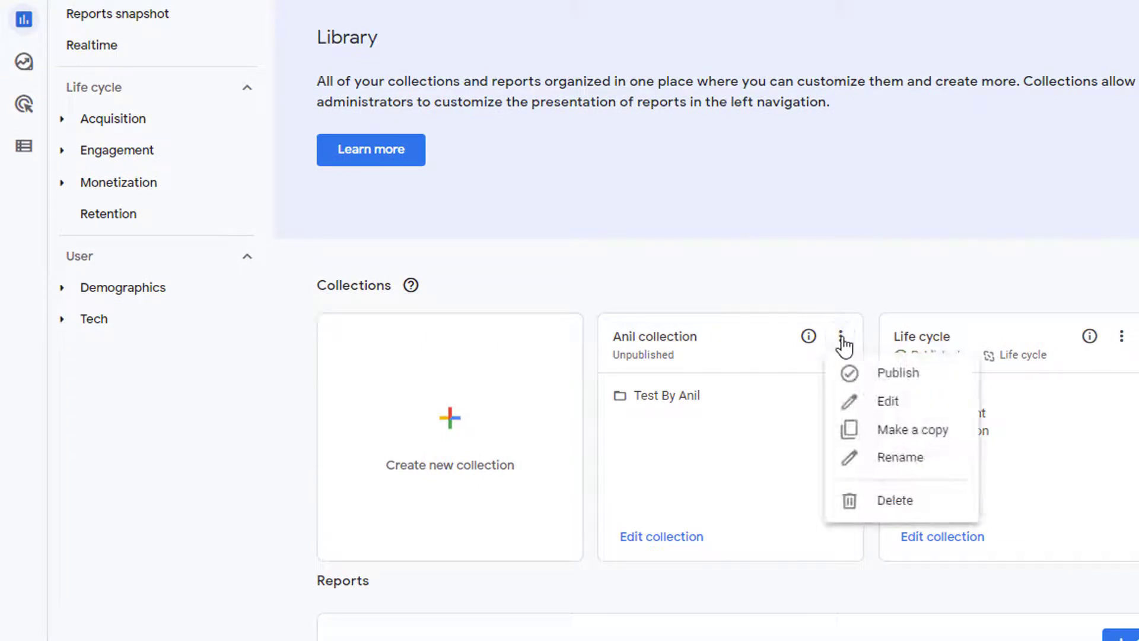
pyautogui.click(870, 379)
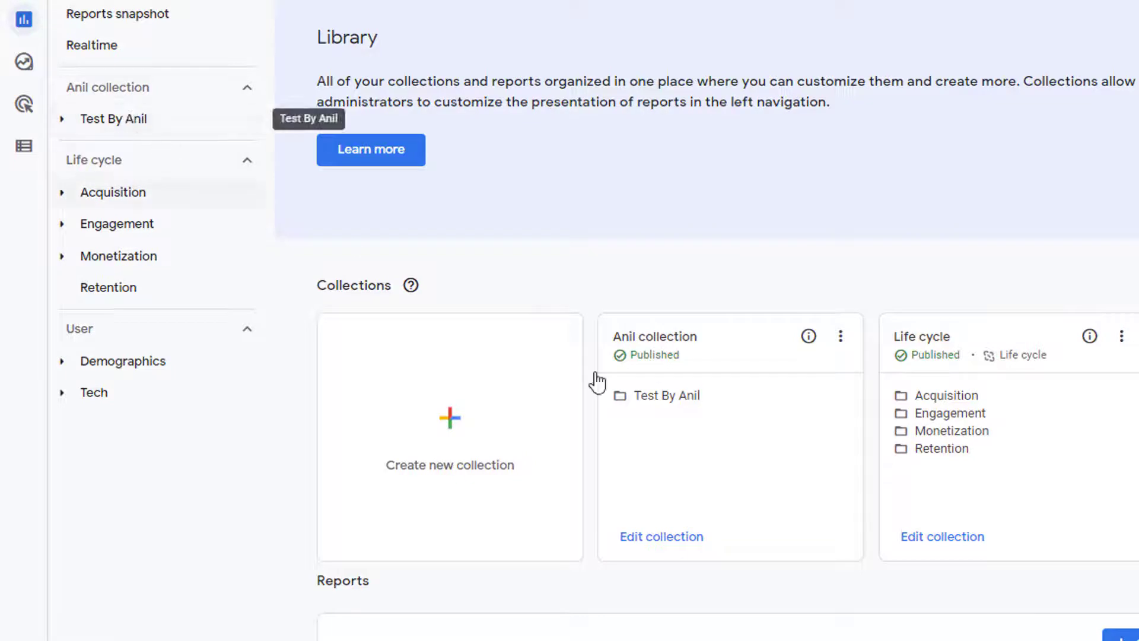
pyautogui.click(61, 121)
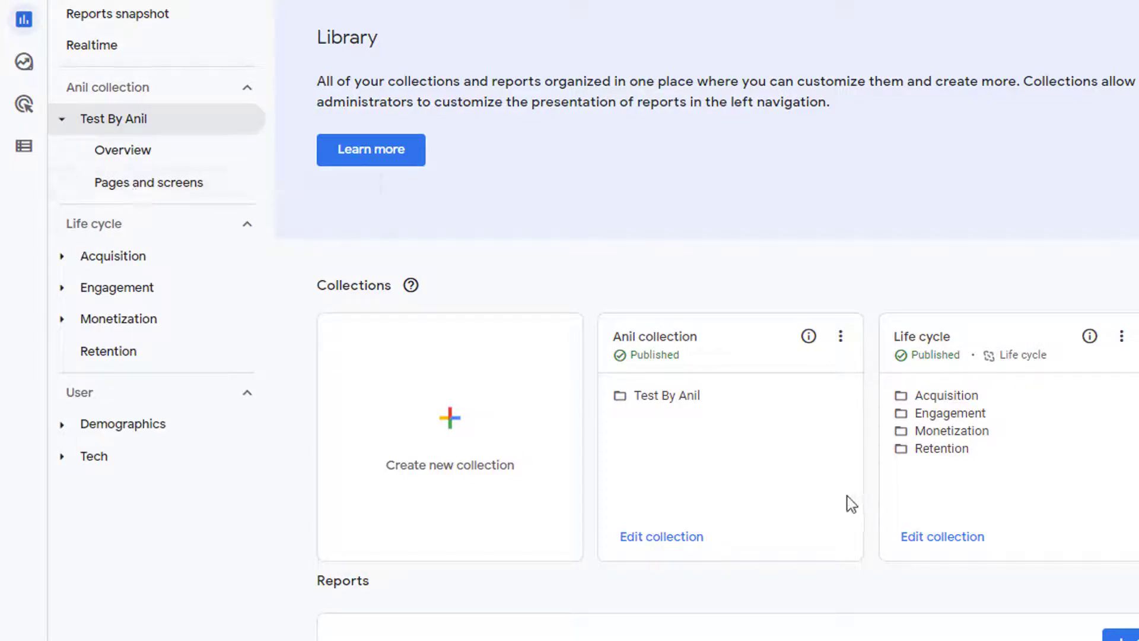
# Step: Scroll down and back up through the Library's Reports table to review it
pyautogui.scroll(-5, 847, 495)
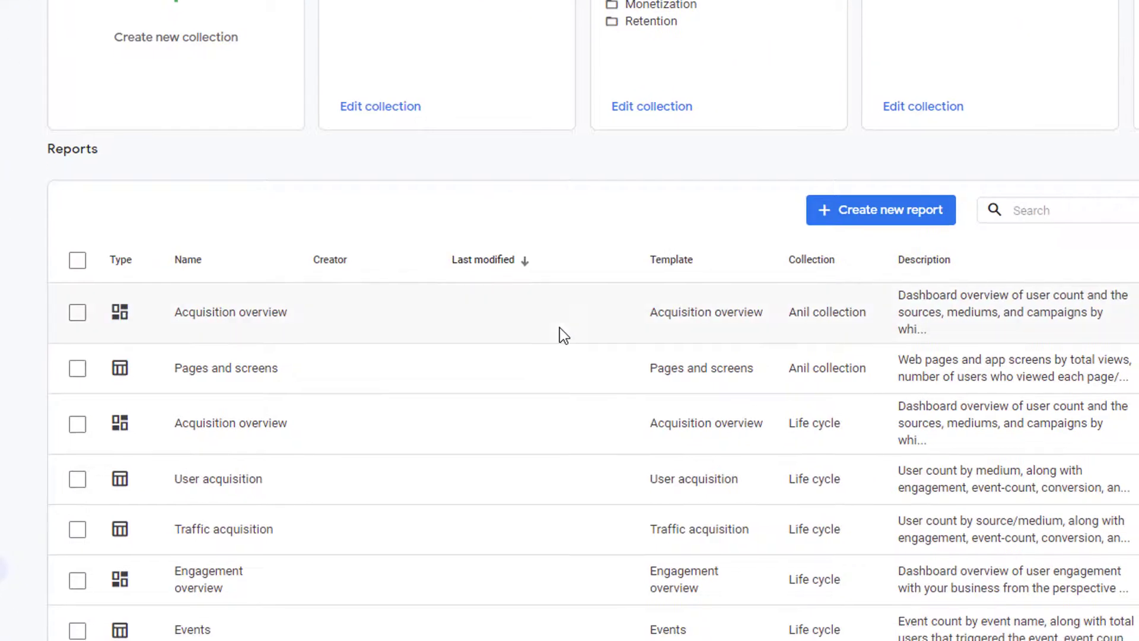
pyautogui.scroll(-1, 560, 330)
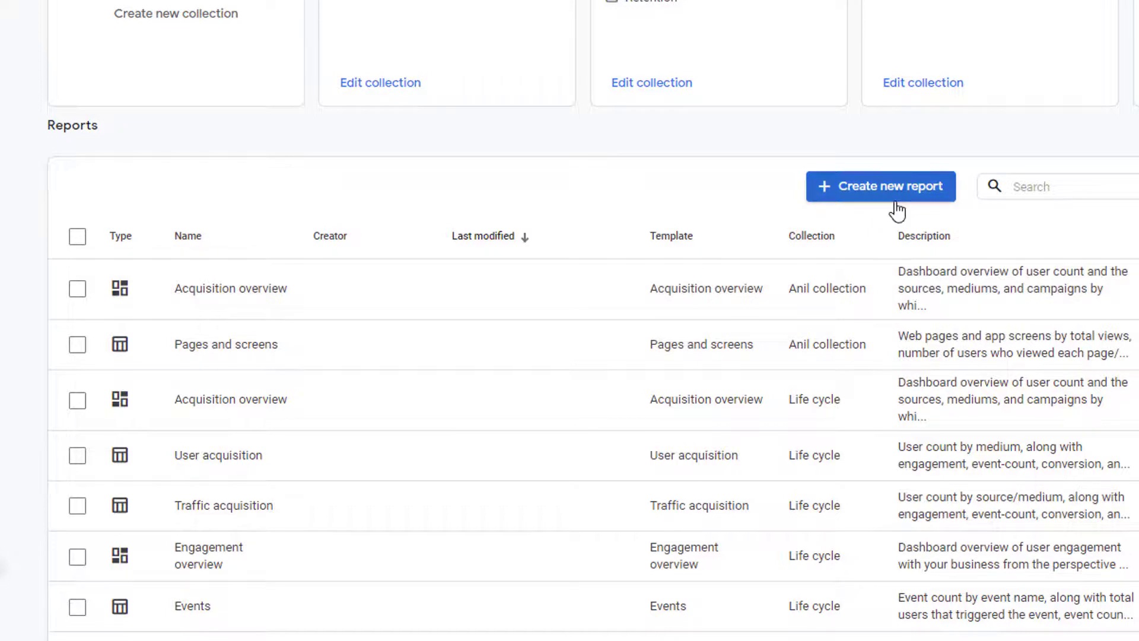
pyautogui.scroll(-2, 763, 460)
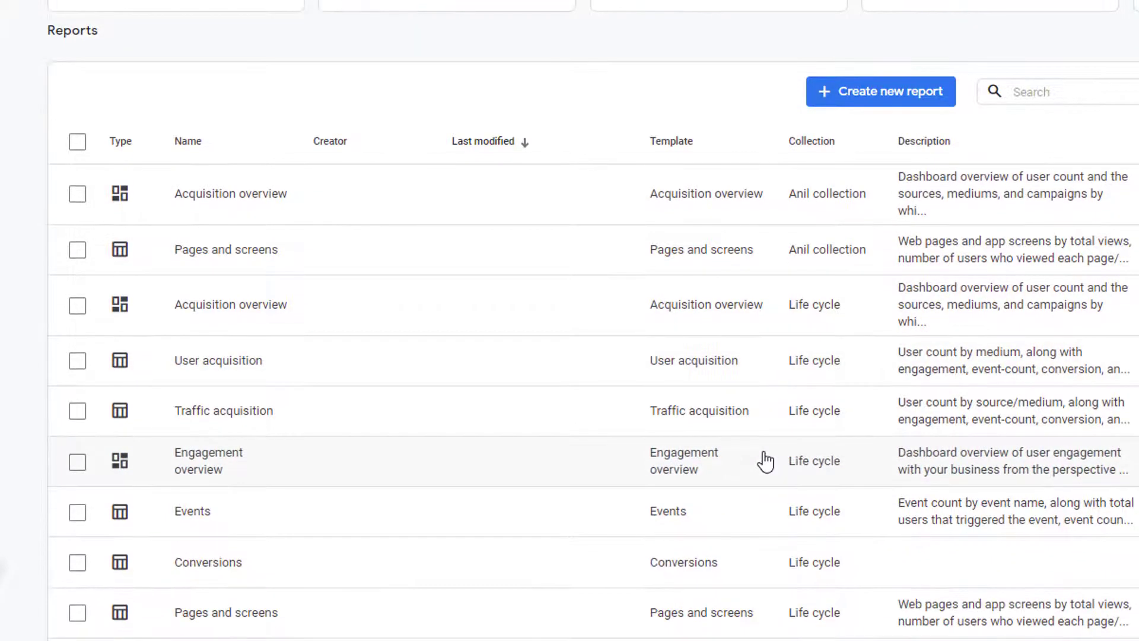
pyautogui.scroll(3, 765, 460)
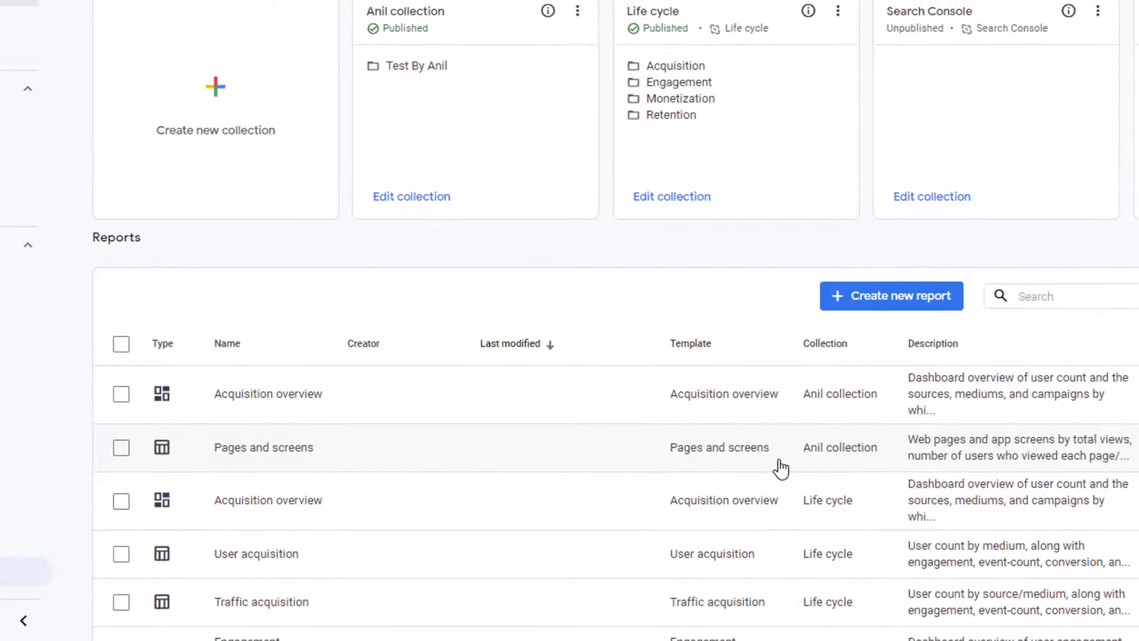
pyautogui.scroll(3, 765, 460)
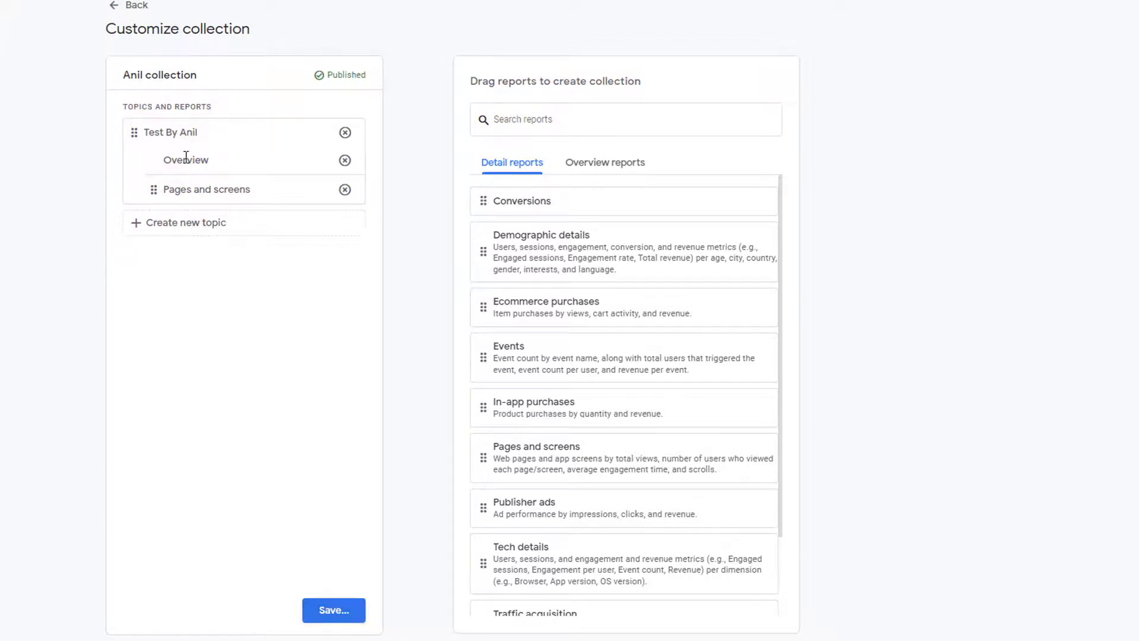
# Step: Leave Customize collection and return to the Library page
pyautogui.click(127, 7)
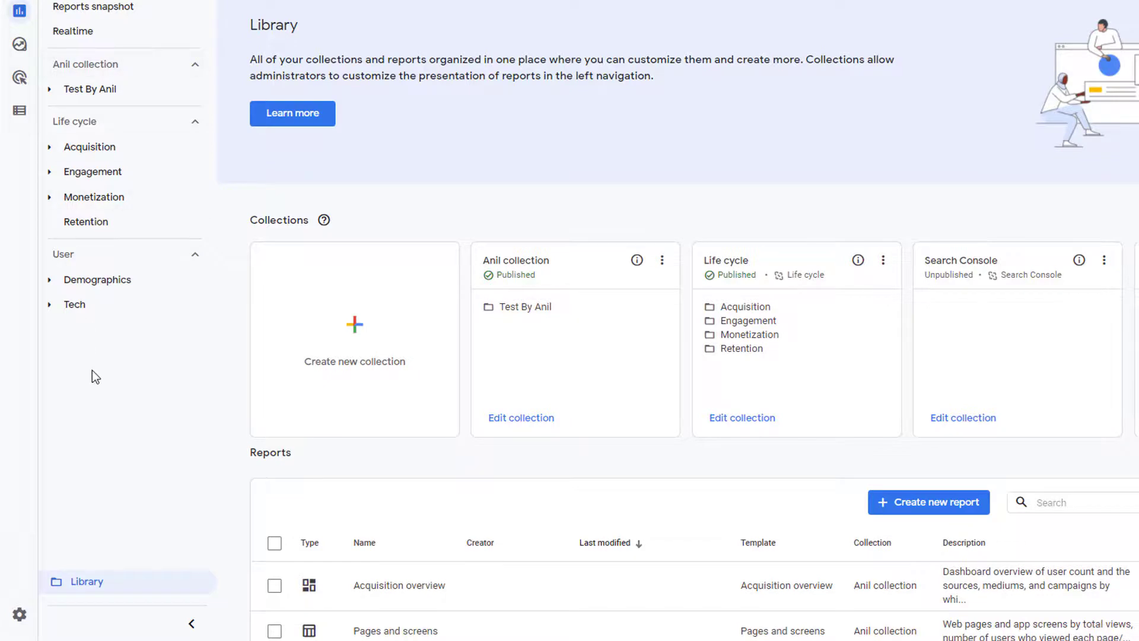
# Step: Unpublish 'Anil collection' from its card menu, then delete it from the Library
pyautogui.click(661, 261)
pyautogui.click(698, 293)
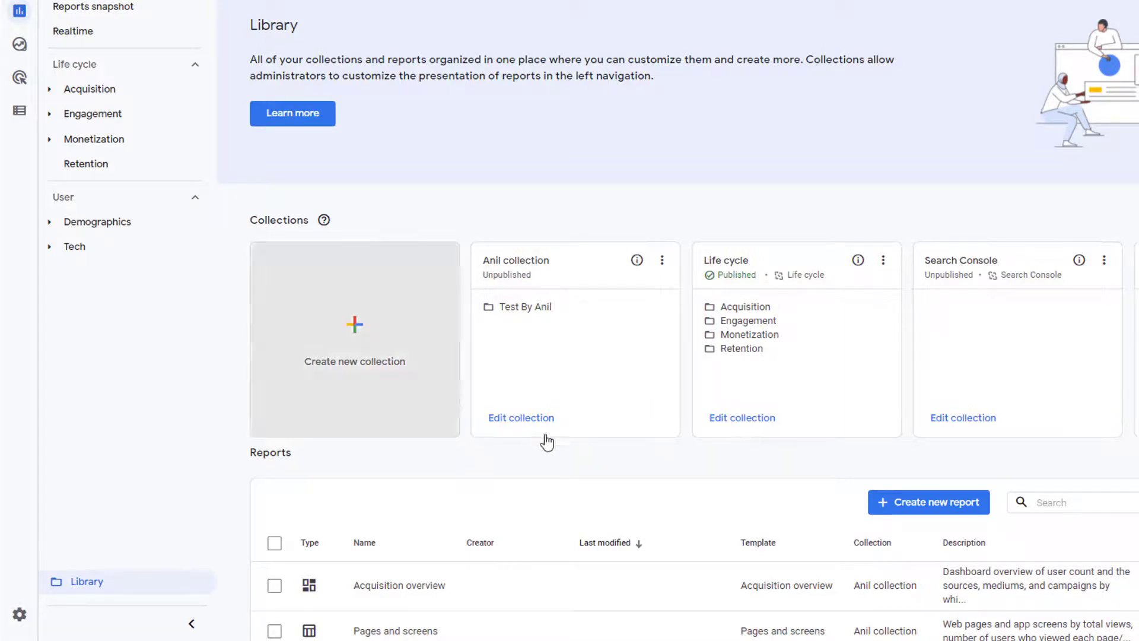
pyautogui.click(663, 261)
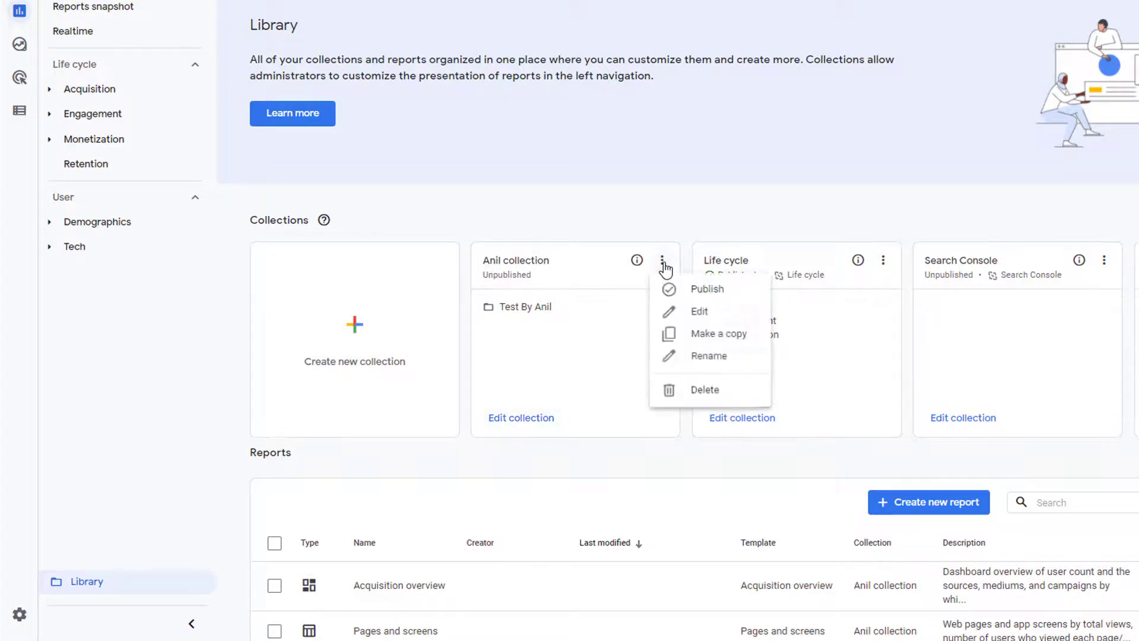
pyautogui.click(703, 390)
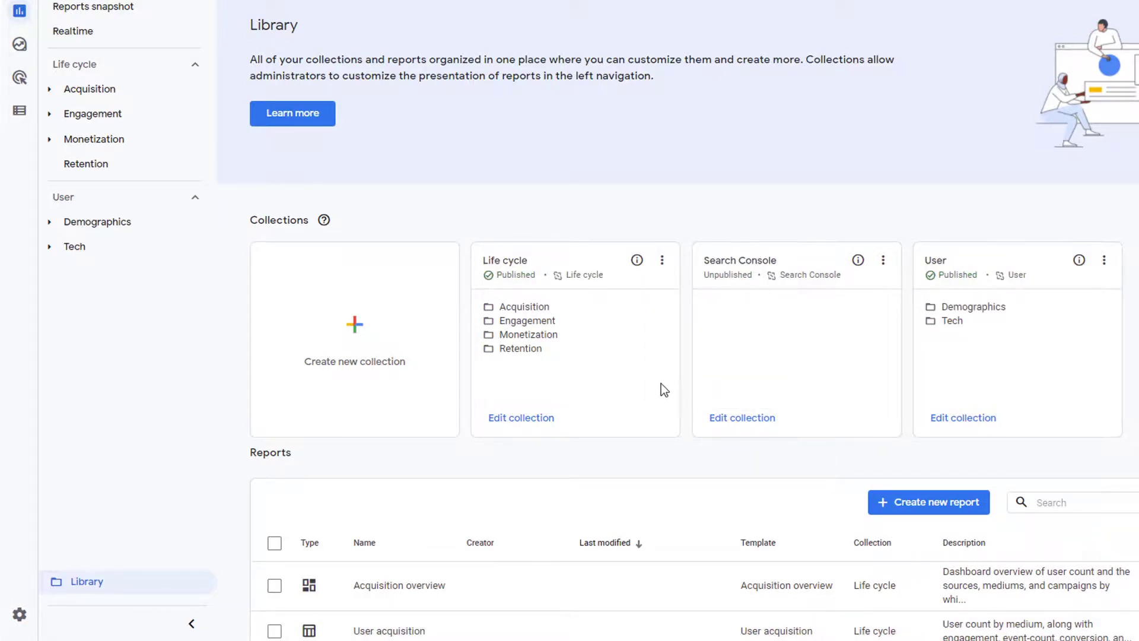
# Step: Open the Life cycle collection in the Customize collection editor, showing Acquisition, Engagement and Monetization
pyautogui.click(662, 261)
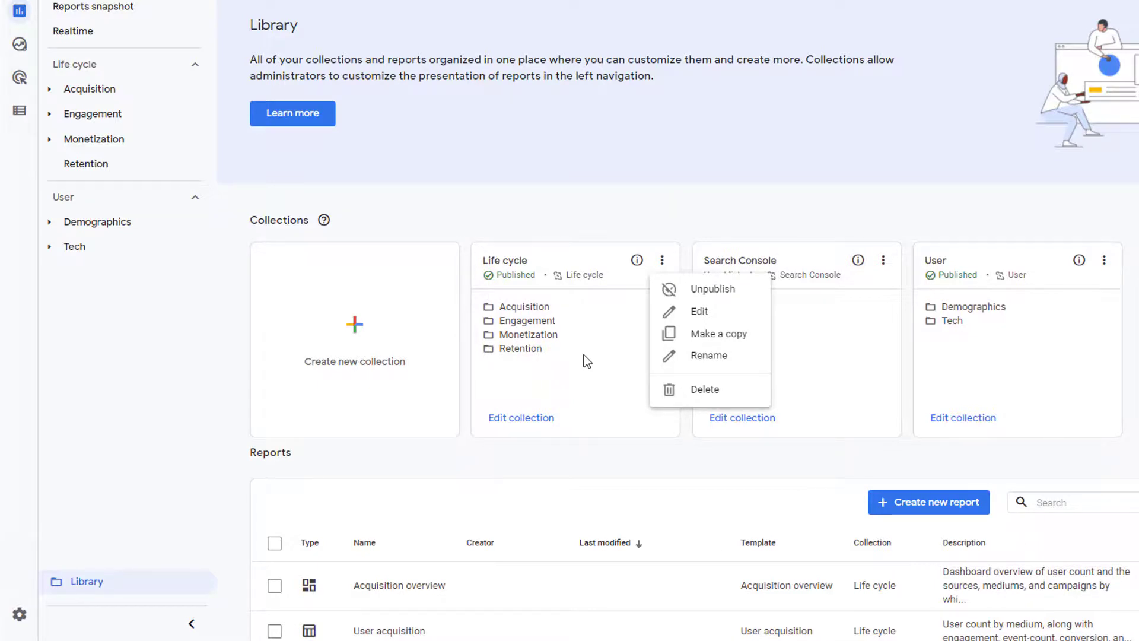
pyautogui.click(704, 314)
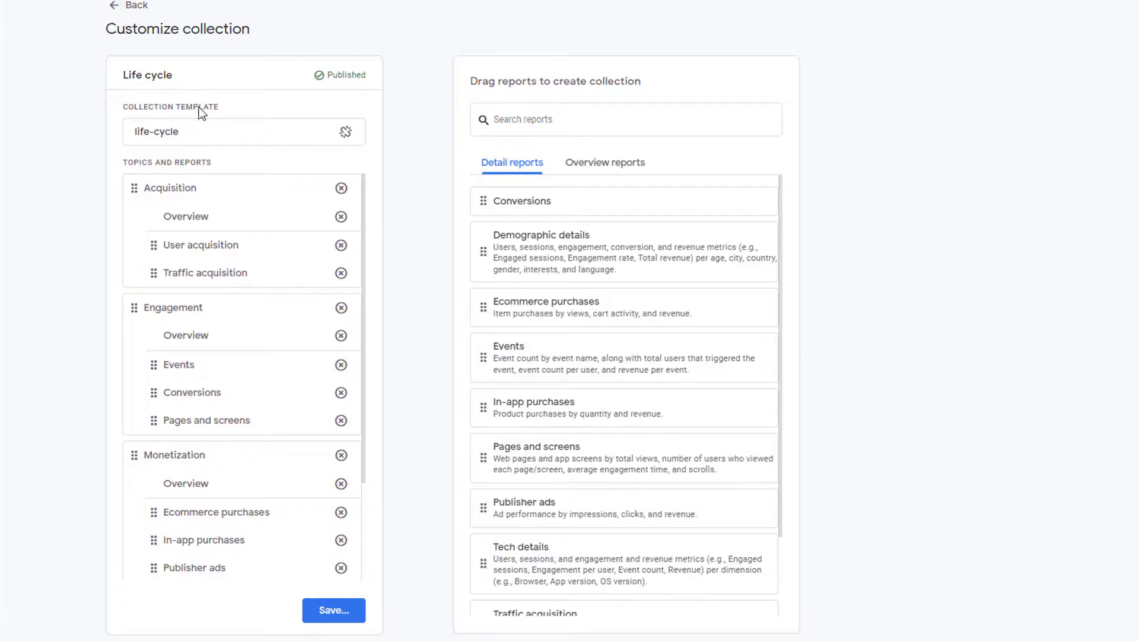